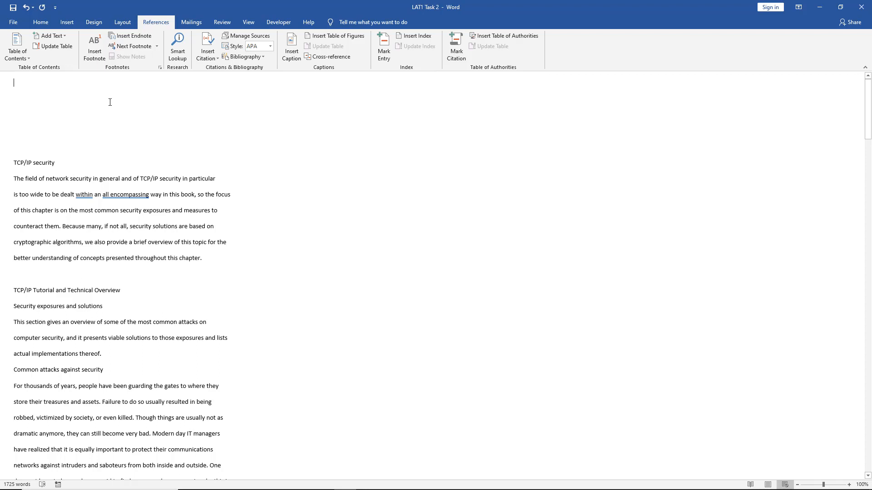
- Insert a manual table of contents at the start of the document and remove surplus blank lines below it
click(19, 61)
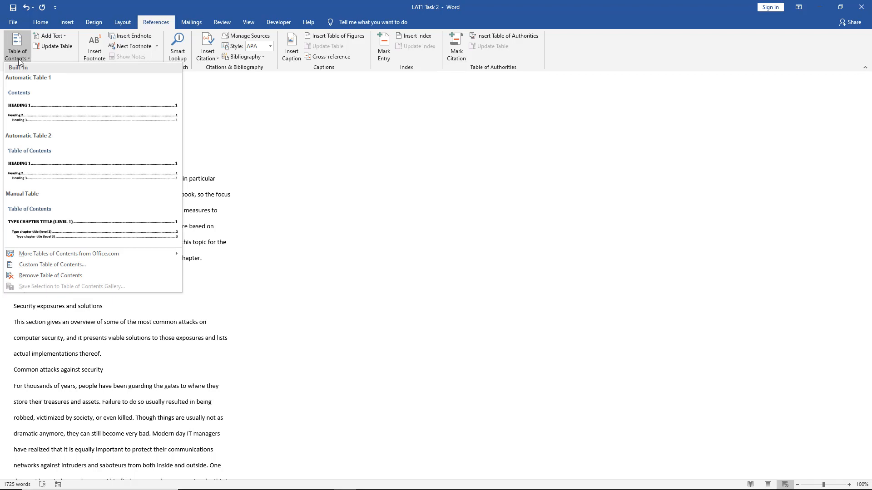
click(35, 212)
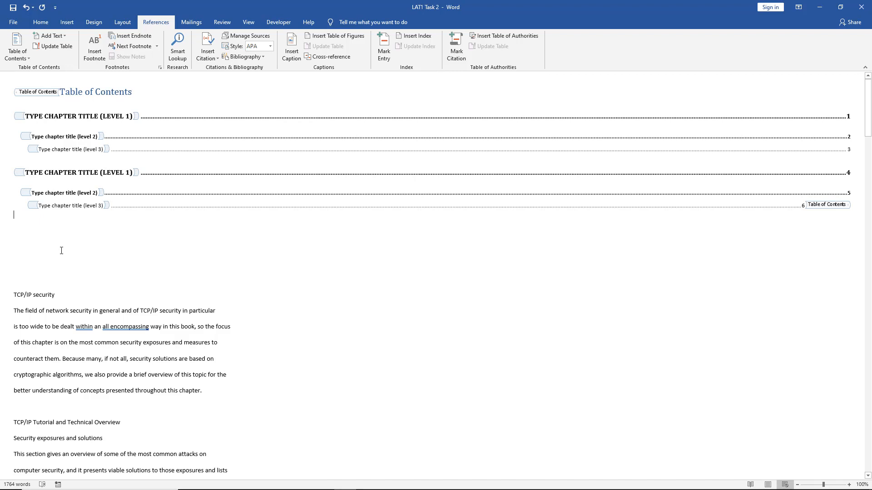
click(79, 279)
key(BackSpace)
key(BackSpace)
key(BackSpace)
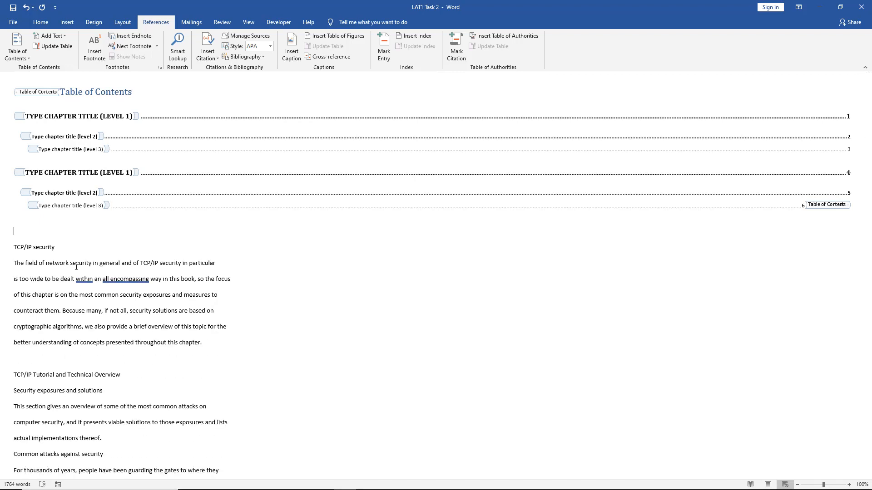
- Try to update the manual table of contents after checking its available table styles
click(138, 93)
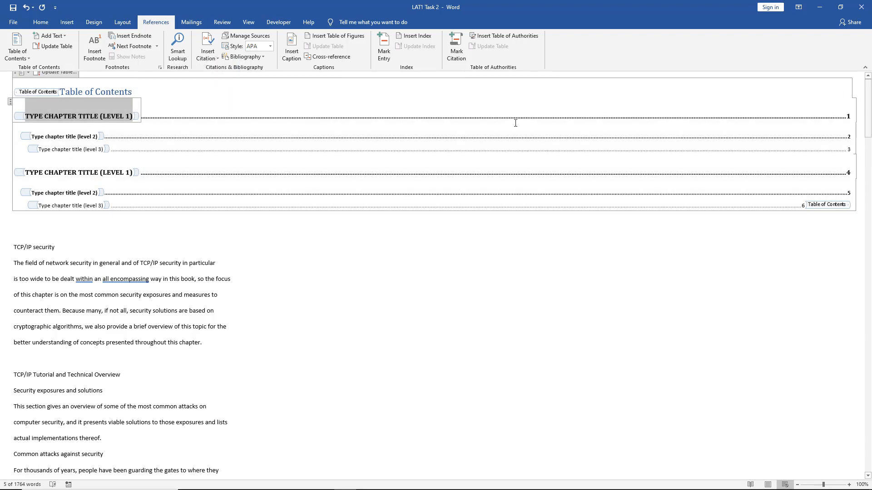
click(716, 110)
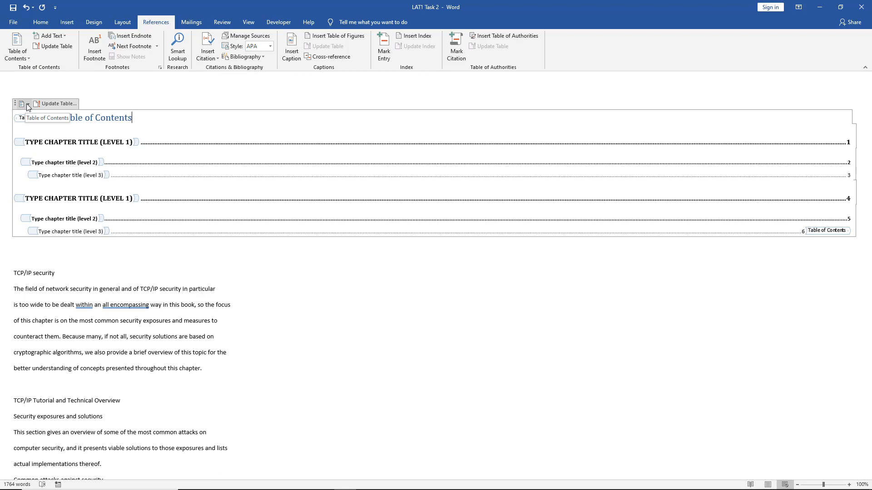
click(28, 104)
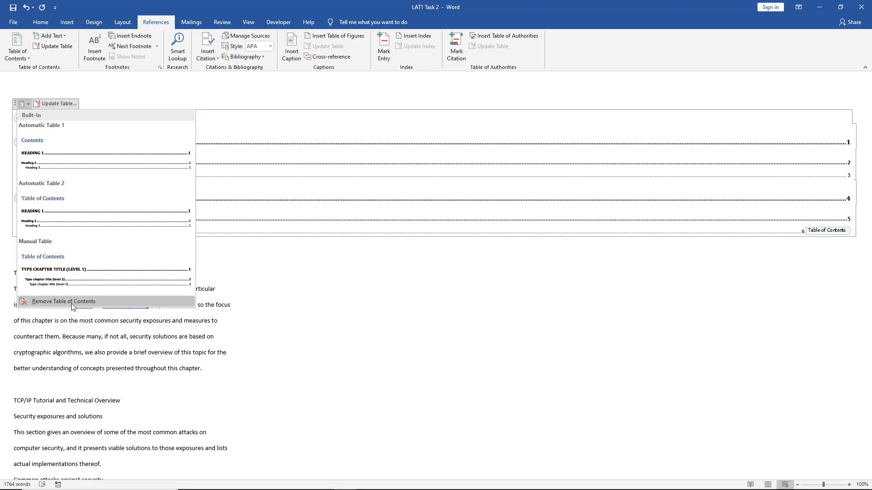
click(144, 89)
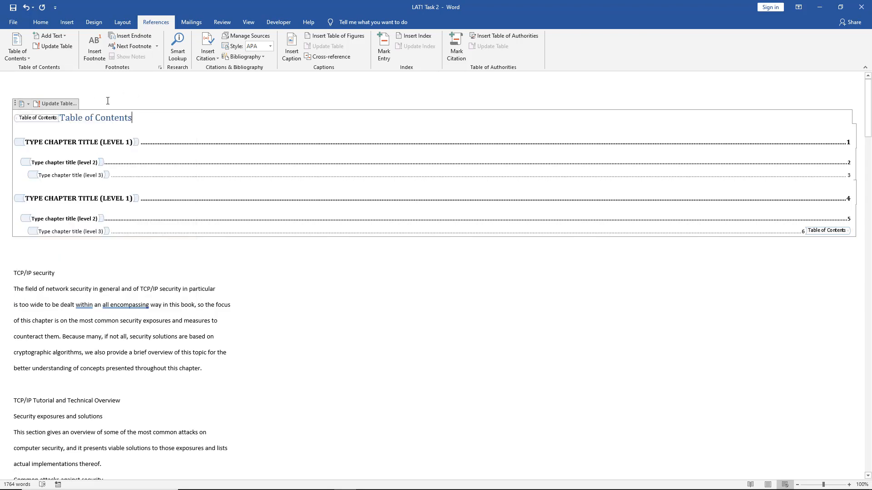
click(55, 105)
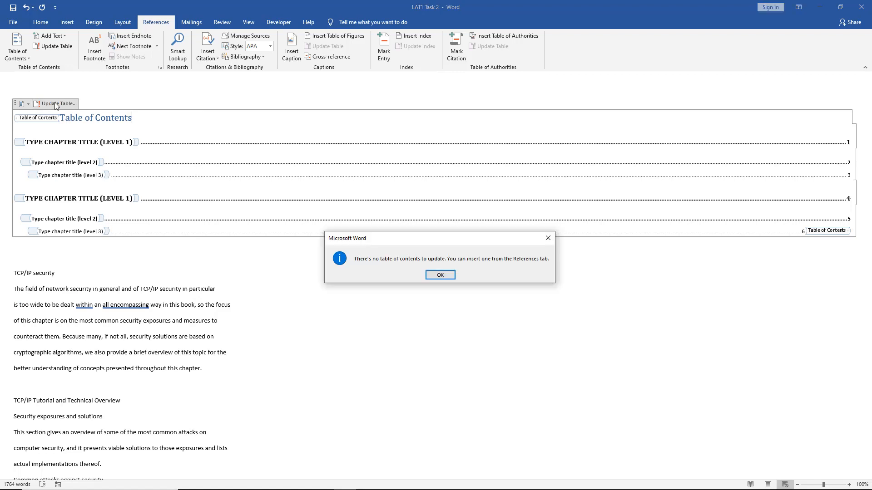
click(444, 278)
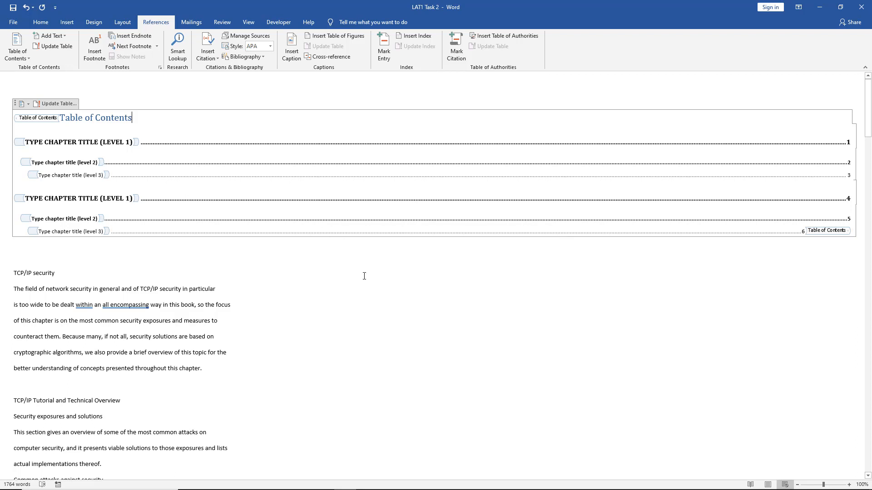
- Examine the content control properties of the first level 1 chapter title, leaving them unchanged
click(15, 108)
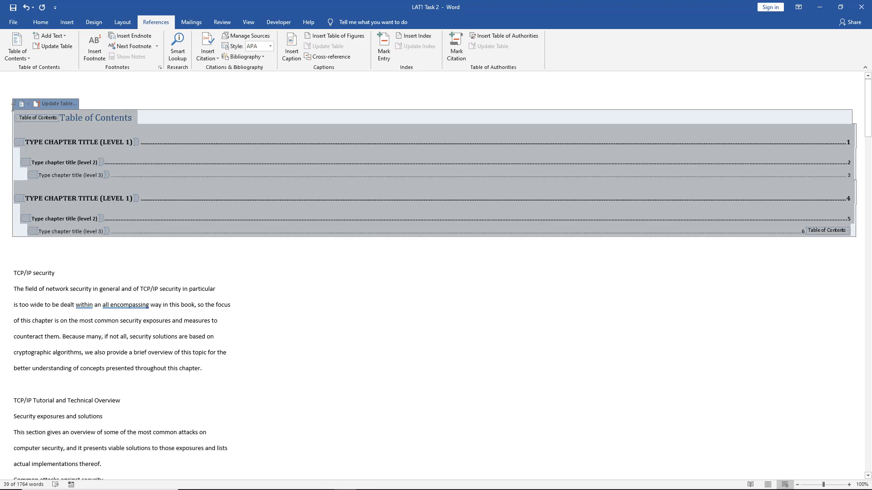
click(272, 24)
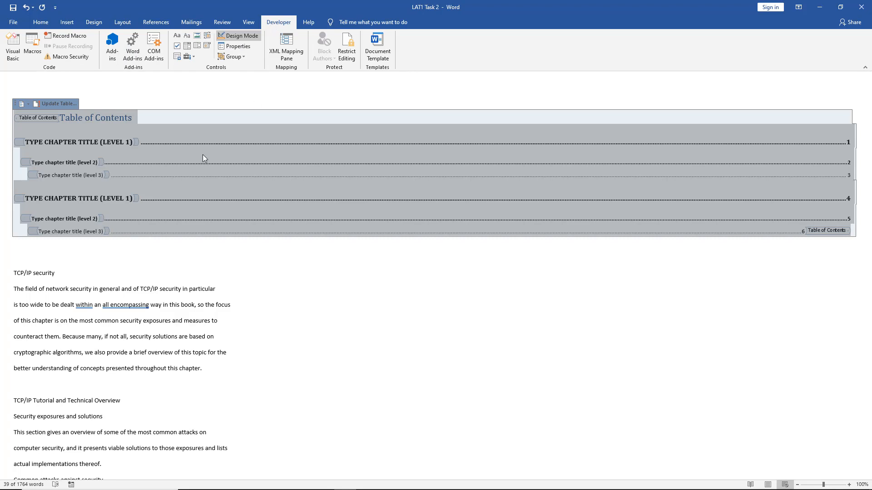
click(99, 140)
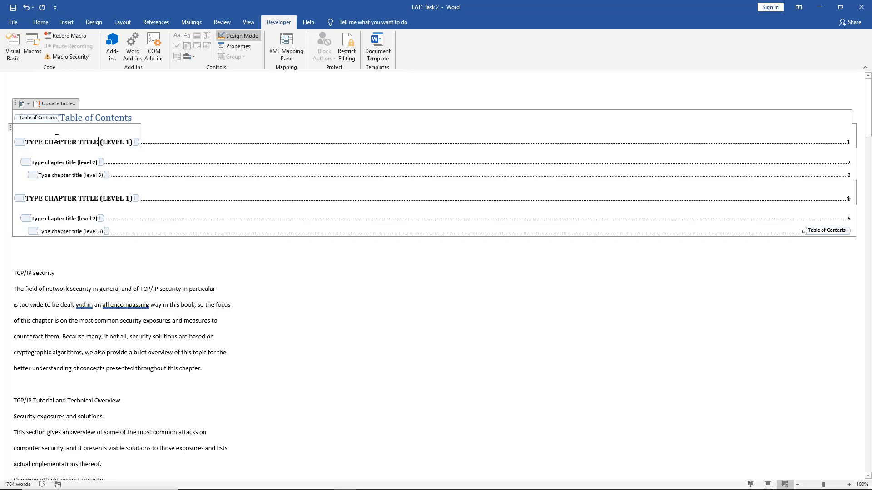
click(10, 129)
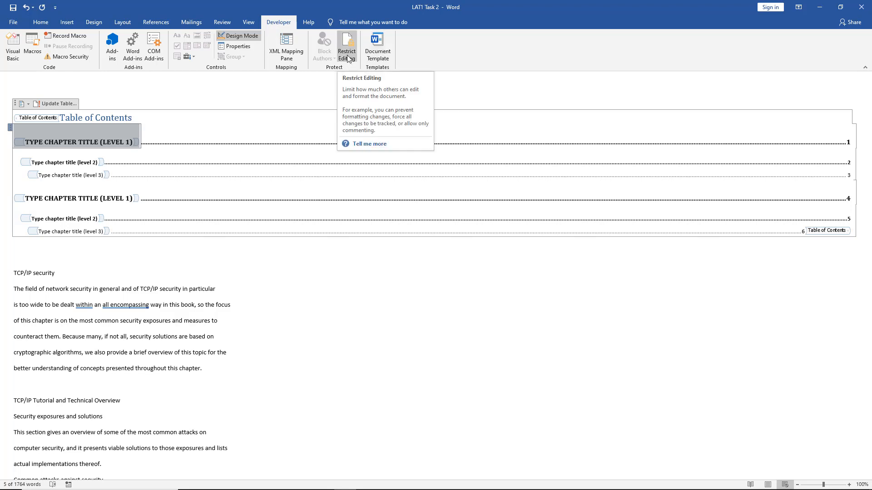
click(236, 46)
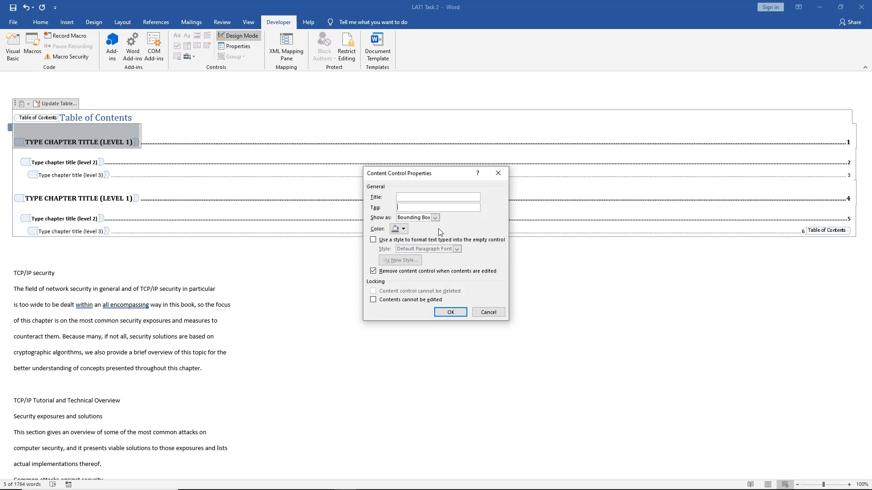
click(404, 229)
click(406, 231)
click(486, 313)
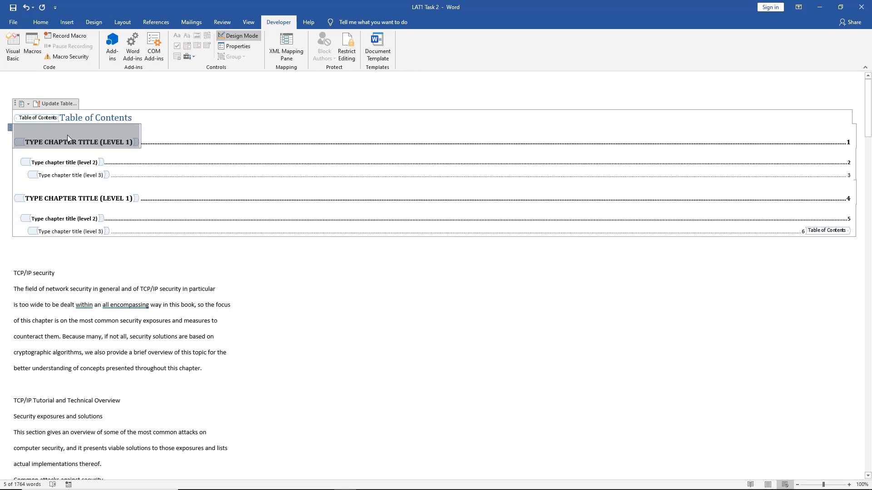
- Replace the first level 1 chapter title placeholder with "CHAPTER 1"
key(Delete)
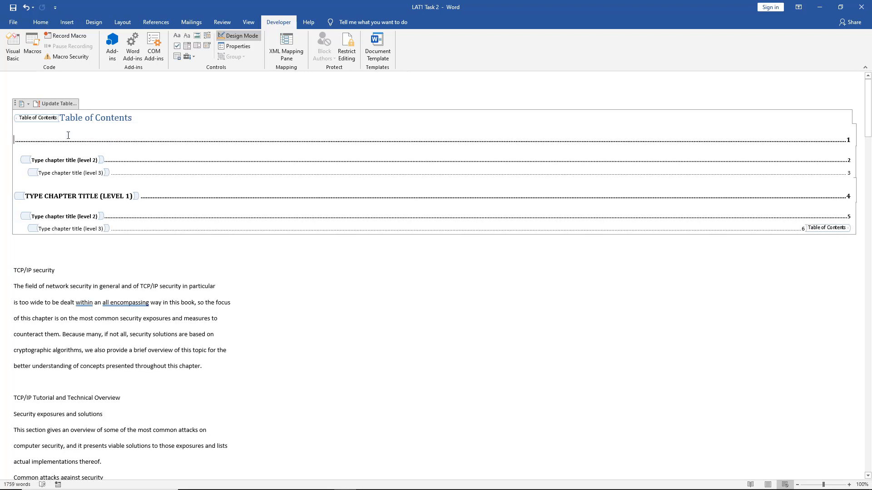
text(CH)
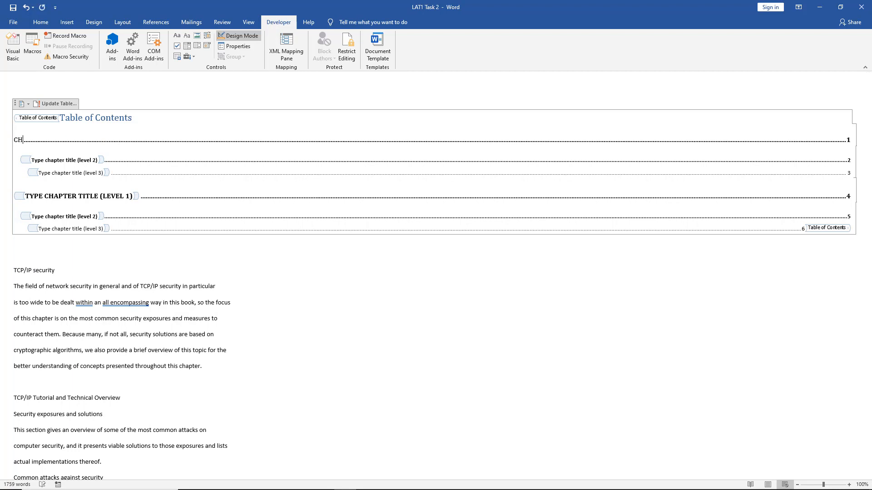
text(APTER 1)
- Apply the Heading 1 style to the "TCP/IP security" line above the first body paragraph
click(85, 162)
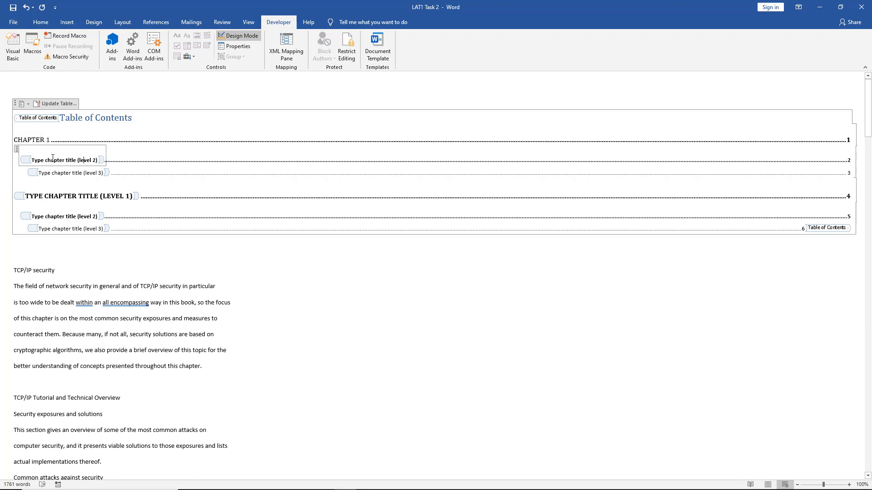
click(17, 149)
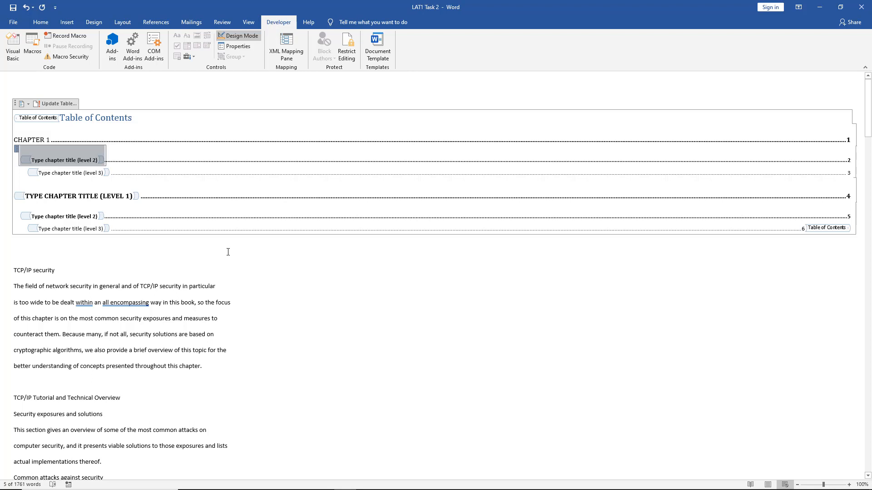
click(41, 22)
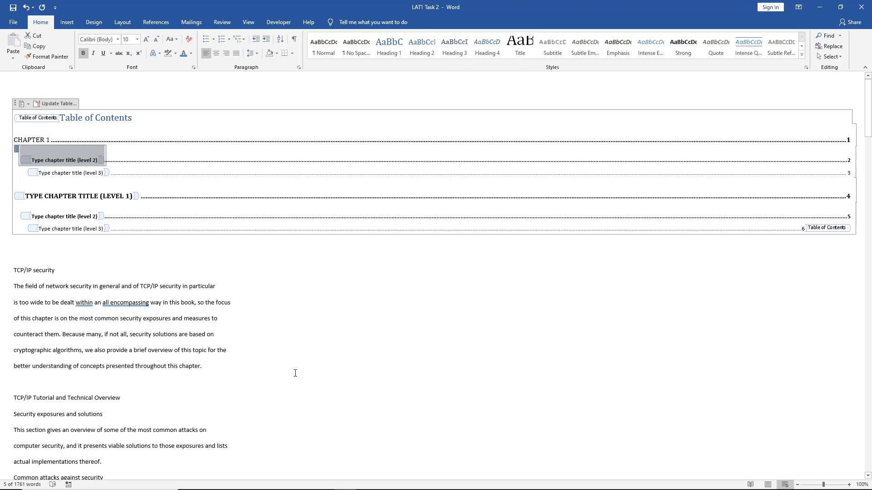
click(263, 365)
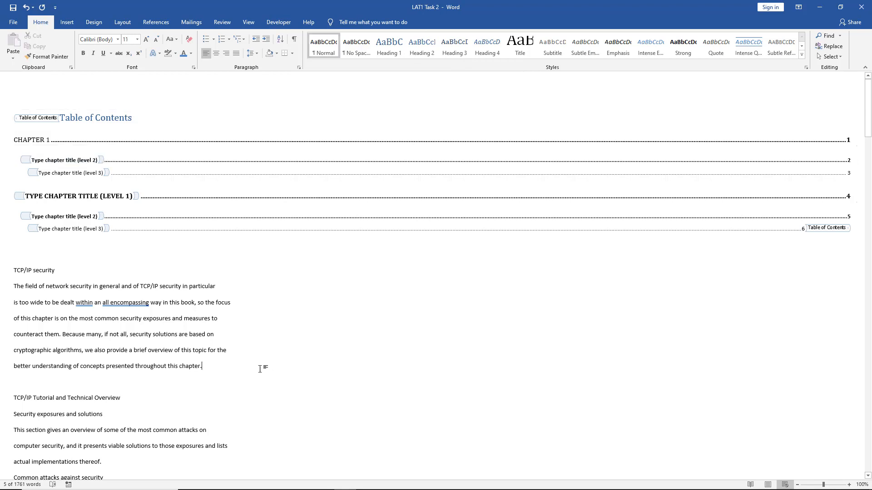
triple_click(63, 269)
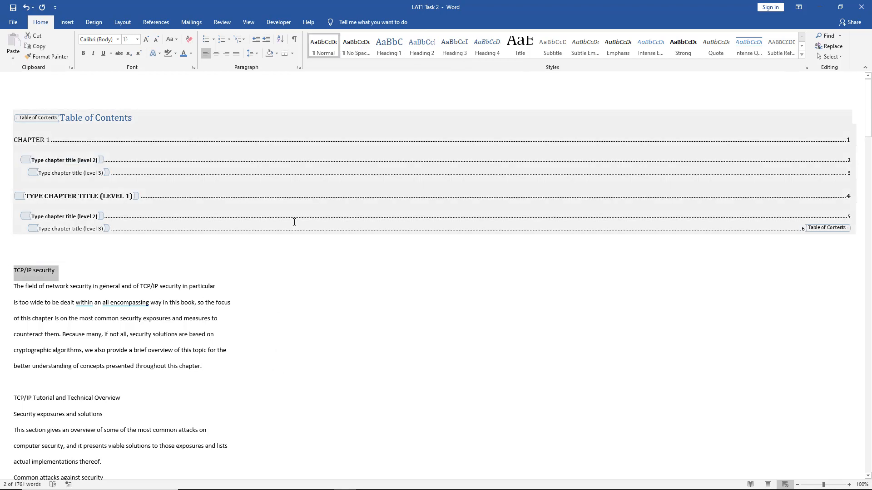
click(393, 44)
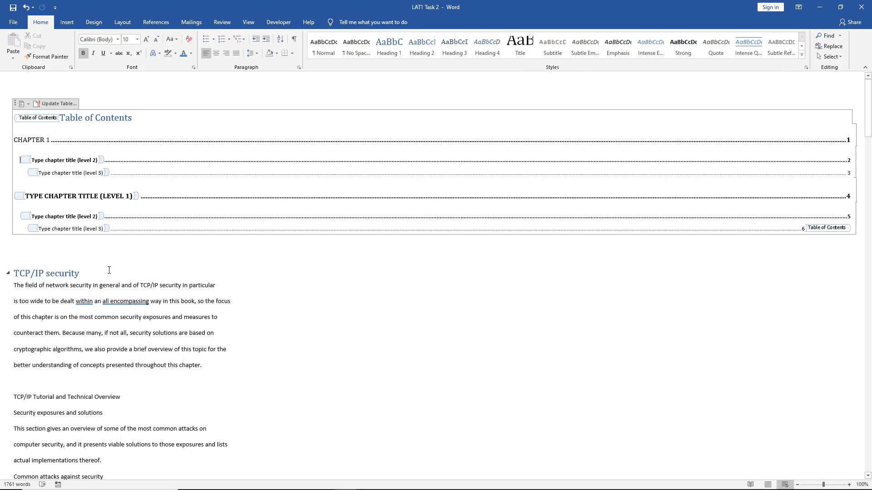
- Copy the "TCP/IP security" heading and paste it over the level 2 placeholder text under CHAPTER 1
triple_click(35, 274)
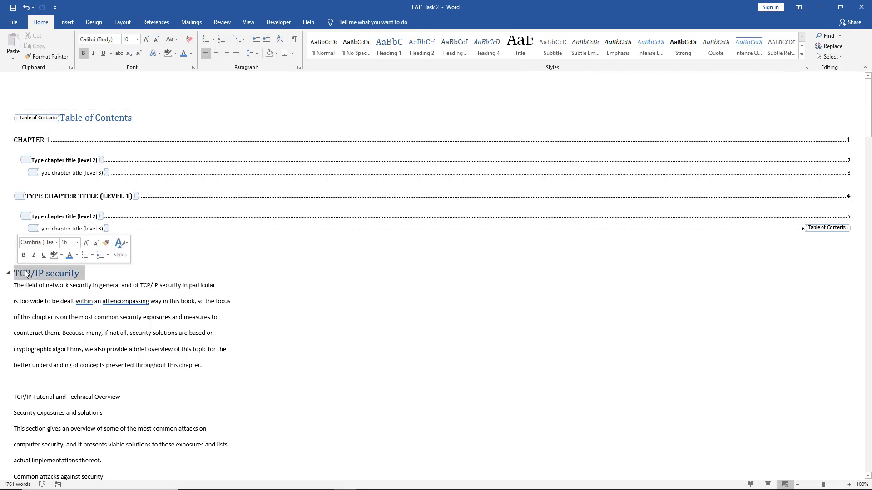
right_click(32, 275)
click(47, 287)
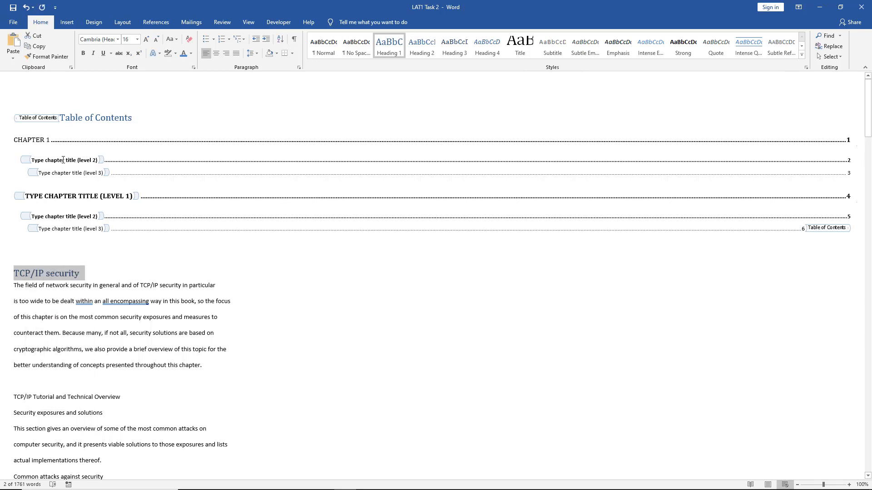
click(62, 160)
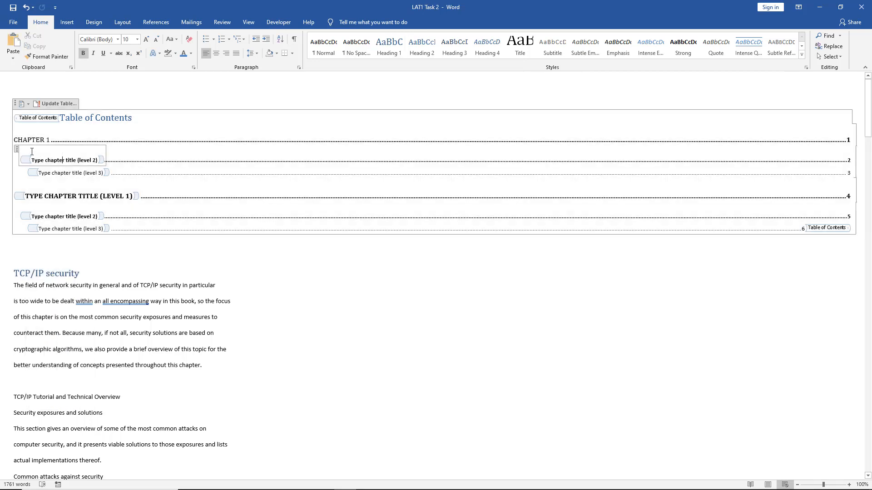
click(18, 153)
click(26, 152)
right_click(41, 152)
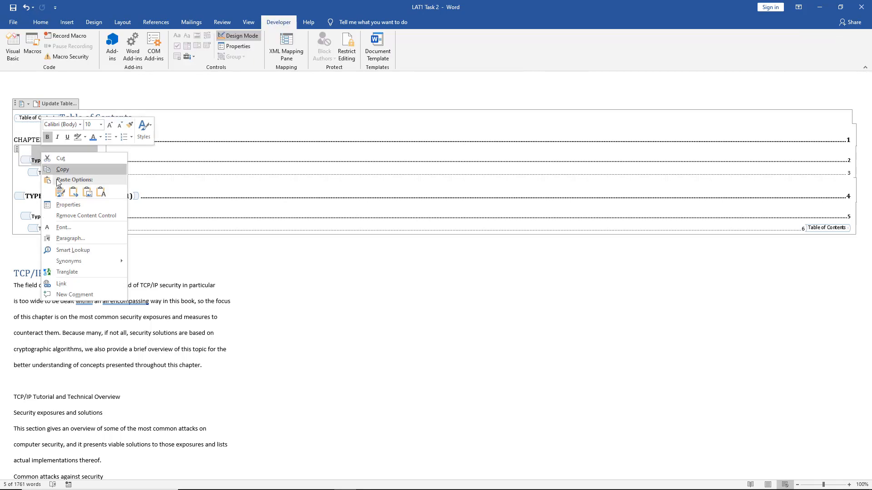
click(60, 192)
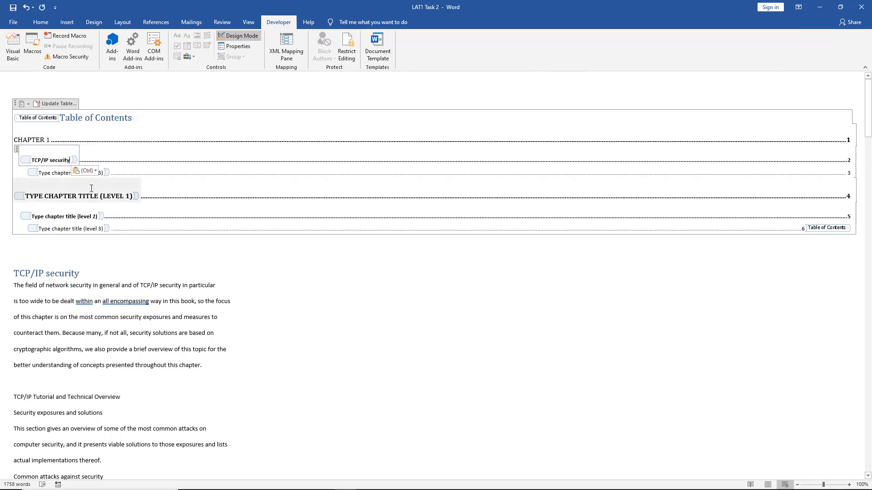
- Delete the level 2 entry's content control and paste the copied "TCP/IP security" heading there with its source formatting
key(ctrl)
click(34, 157)
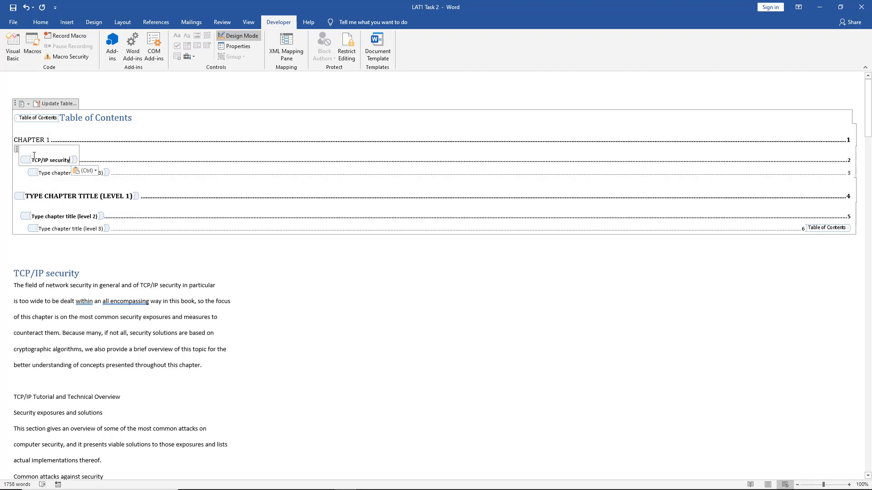
click(15, 148)
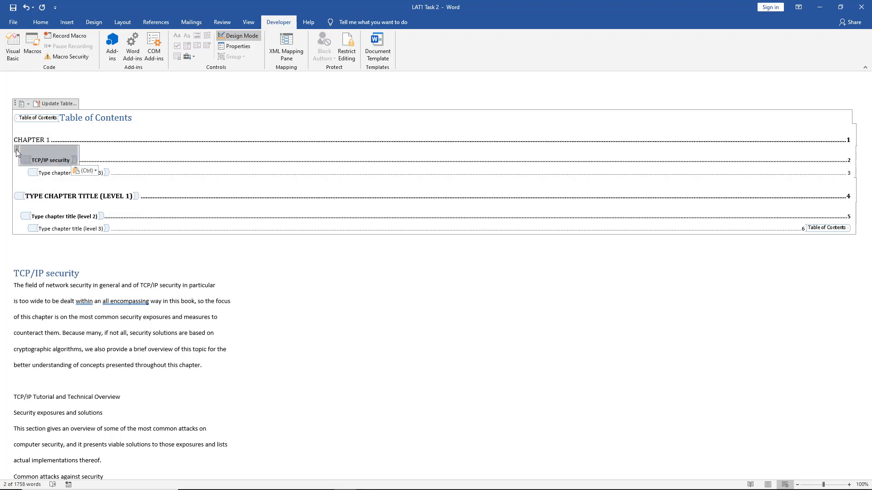
key(Delete)
right_click(17, 150)
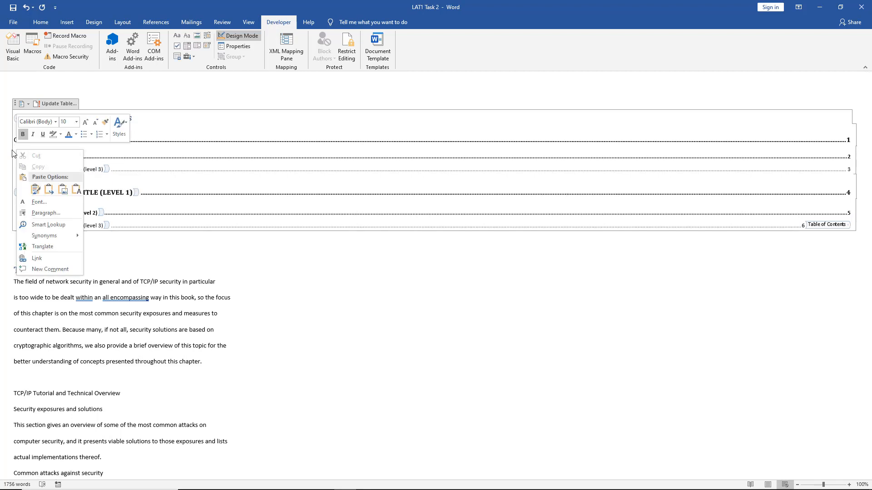
click(36, 192)
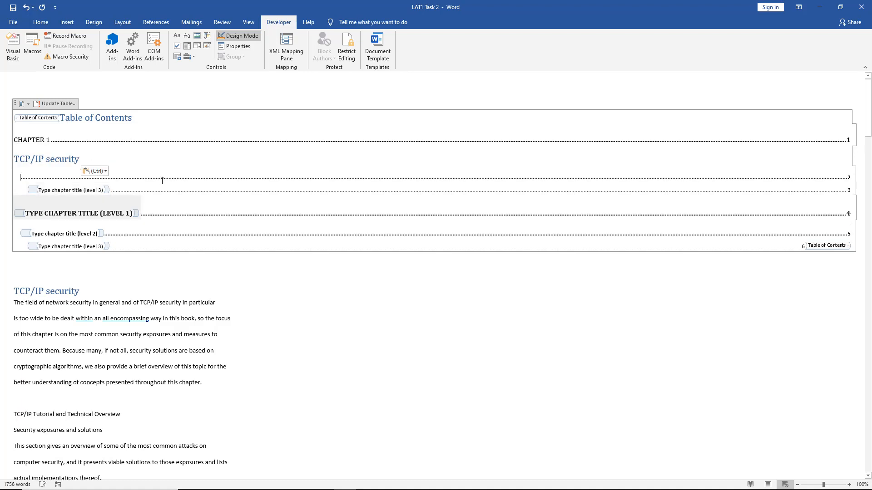
- Join the pasted "TCP/IP security" entry with its page 2 leader line and delete the level 3 entry beneath it
double_click(75, 178)
key(Delete)
key(Delete)
key(Delete)
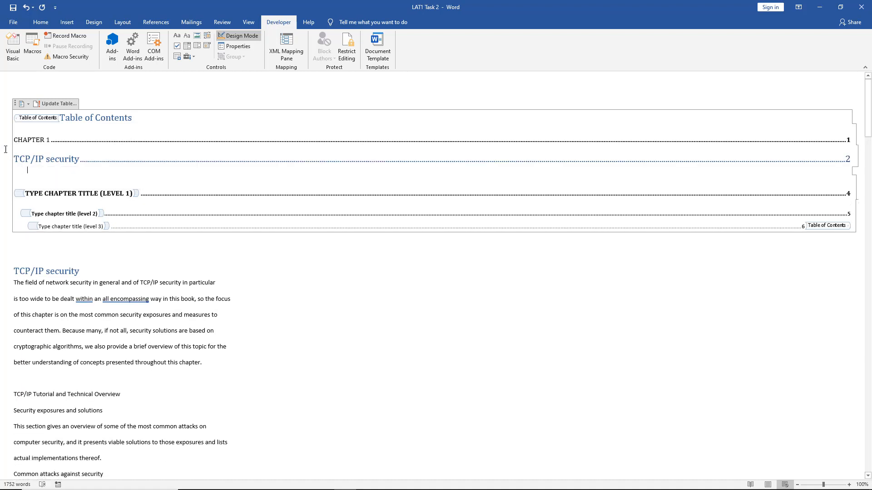
- Extend the table's title to "Table of Contents for Network security"
click(141, 118)
text(f)
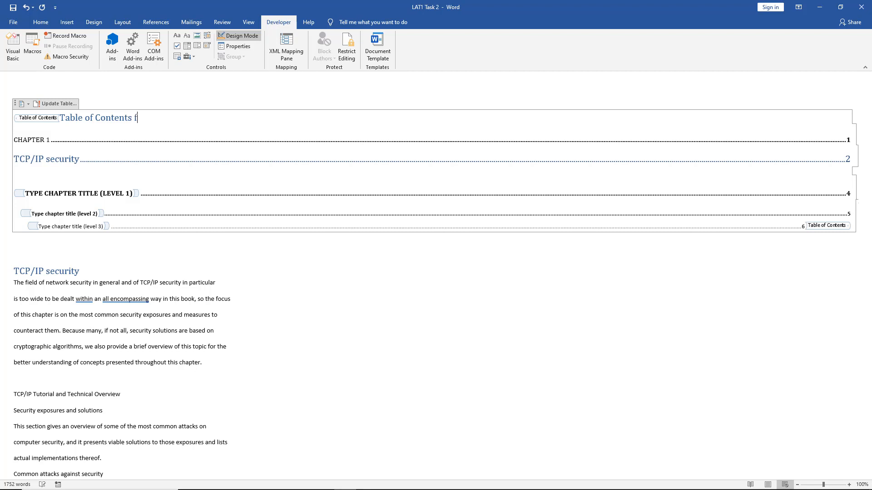
text(or Network security)
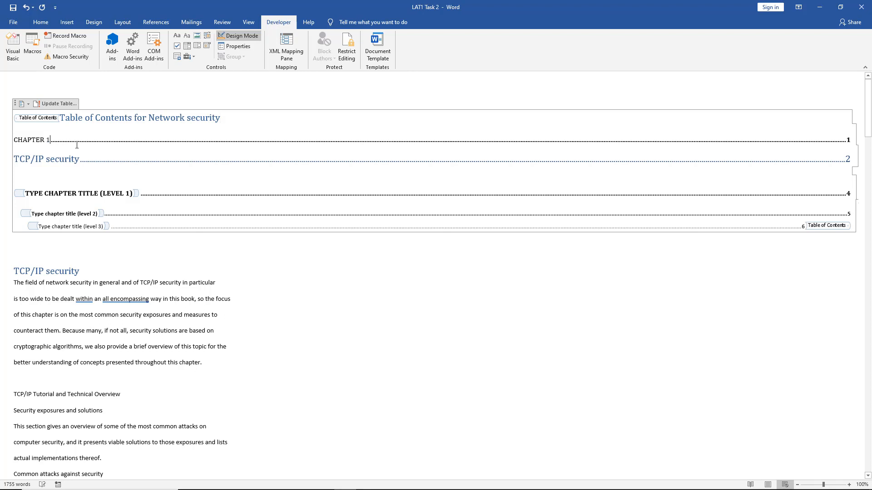
- Extend the first chapter title to "CHAPTER 1 OVERVIEW" and format the "TCP/IP security" entry as 12 pt black text
text(OVERVIEW)
click(79, 161)
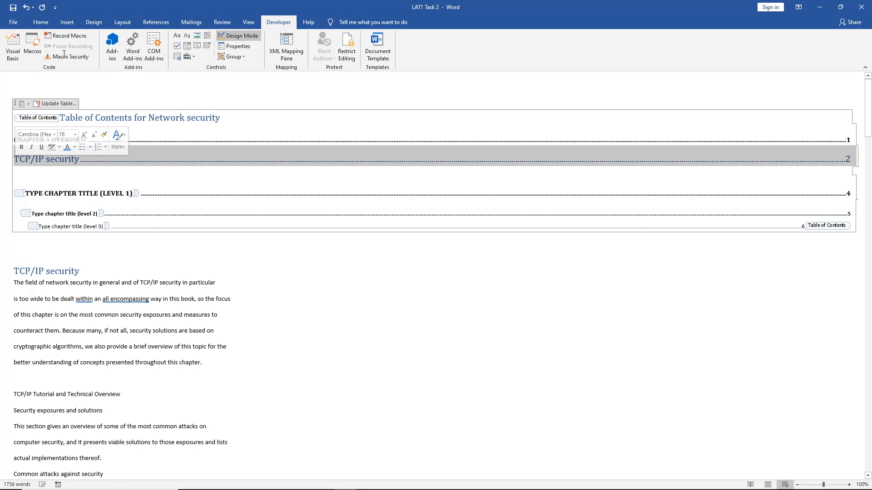
click(42, 23)
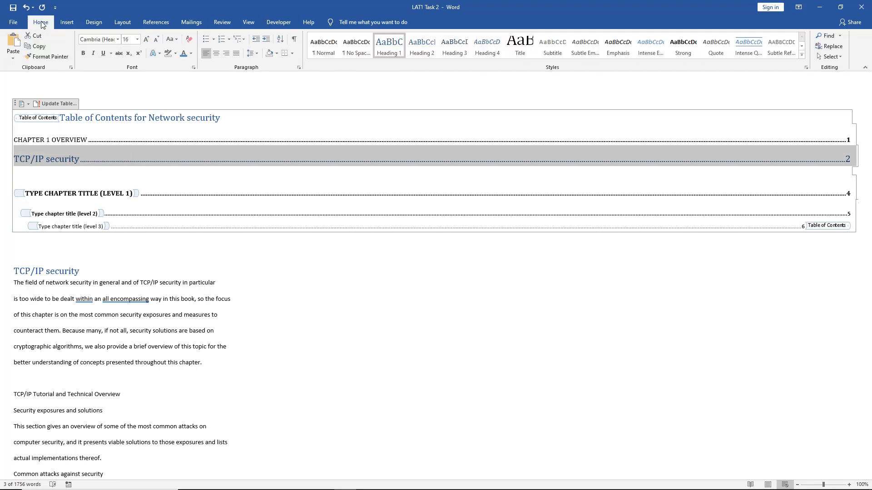
click(157, 39)
click(157, 40)
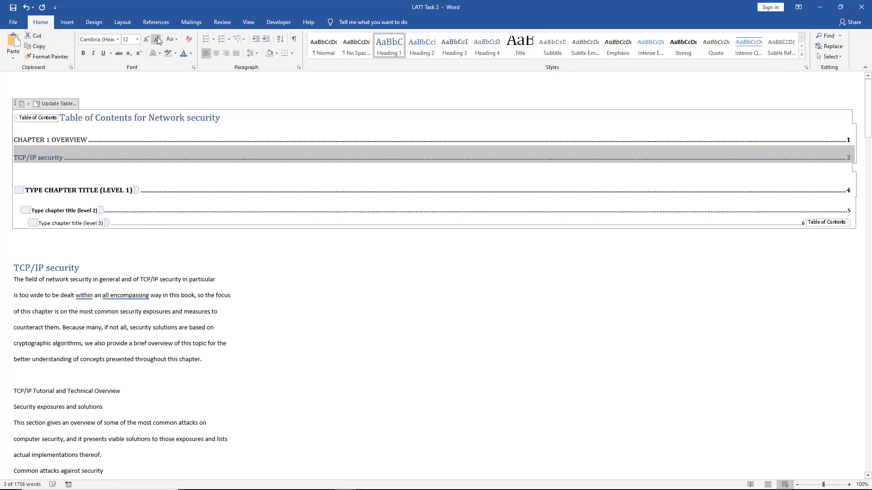
click(191, 53)
click(163, 163)
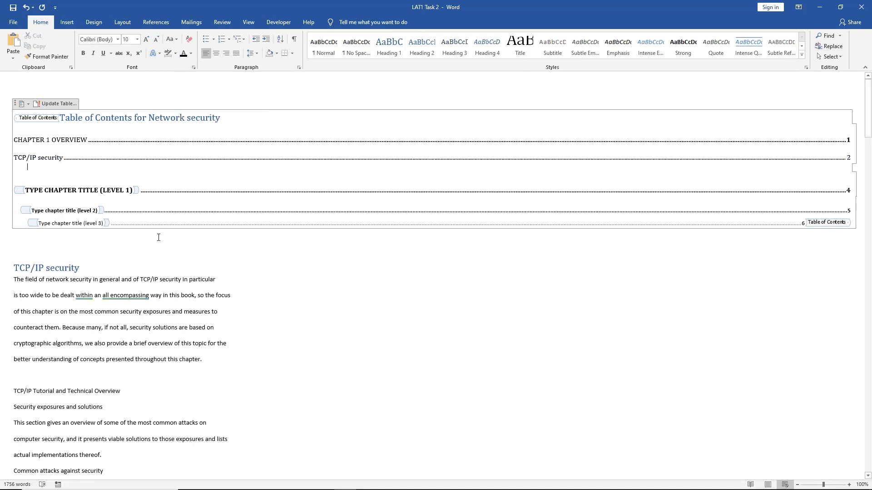
- Cut the "TCP/IP security" heading with its introductory paragraph from below the table and paste it further down the document
drag(210, 369, 28, 269)
right_click(28, 269)
click(45, 275)
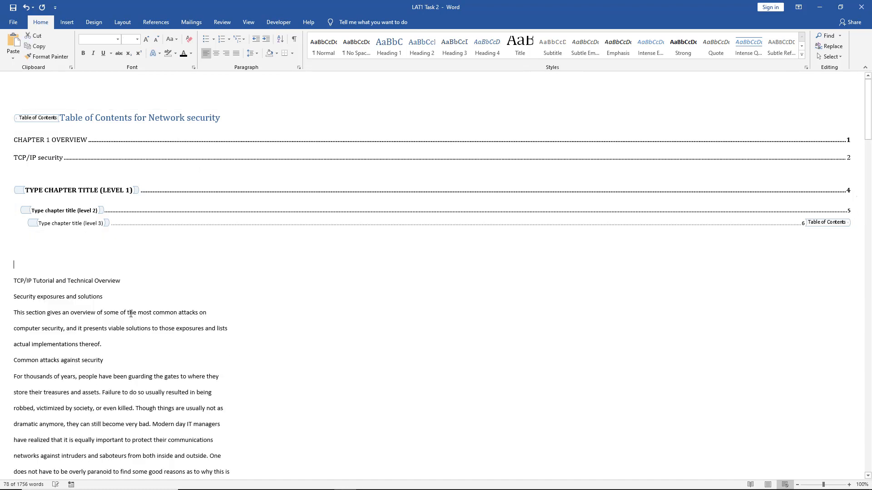
scroll(131, 314, down, 5)
scroll(132, 314, down, 15)
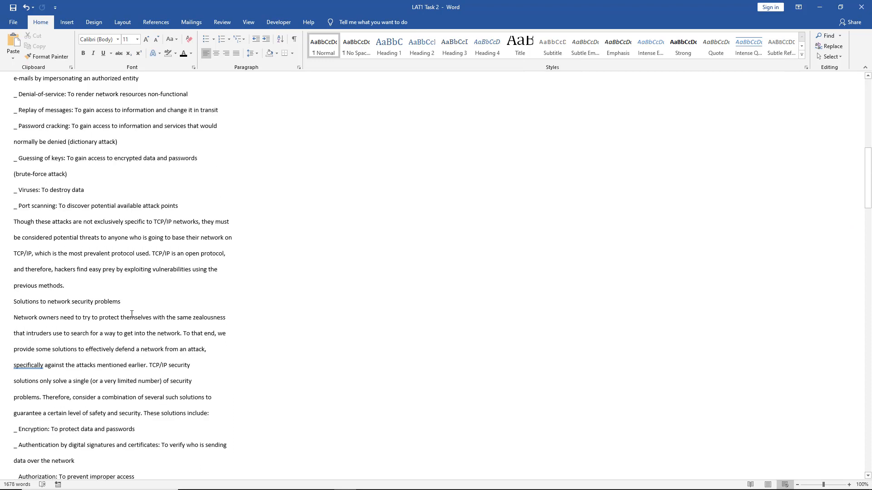
scroll(132, 314, down, 10)
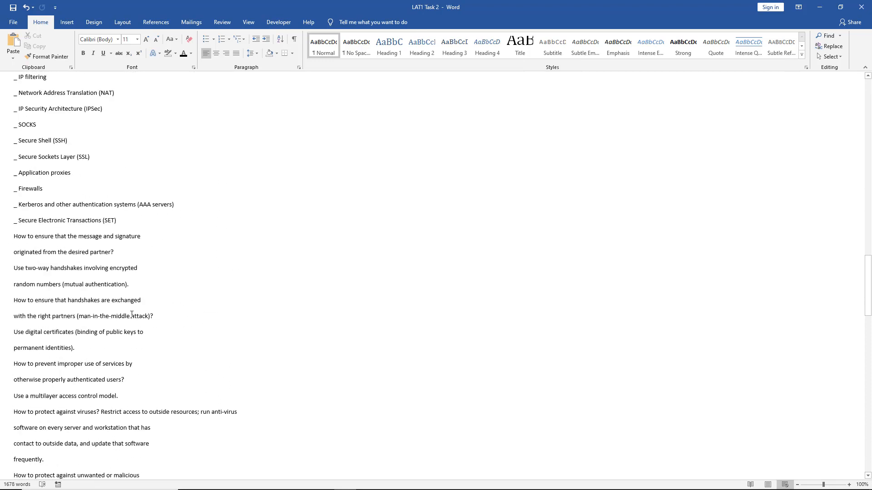
key(ctrl+z)
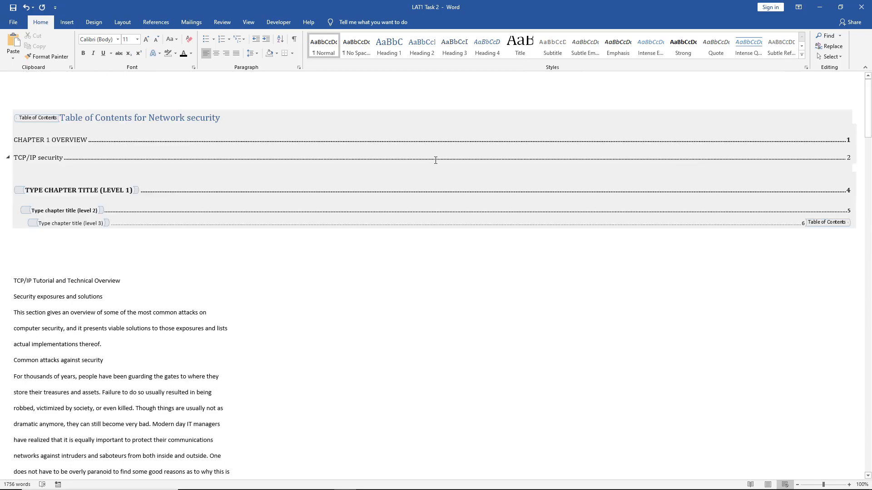
- Replace the remaining level 1 placeholder in the table with the chapter title "CHAPTER 2 TCPIP SECURITY"
click(247, 163)
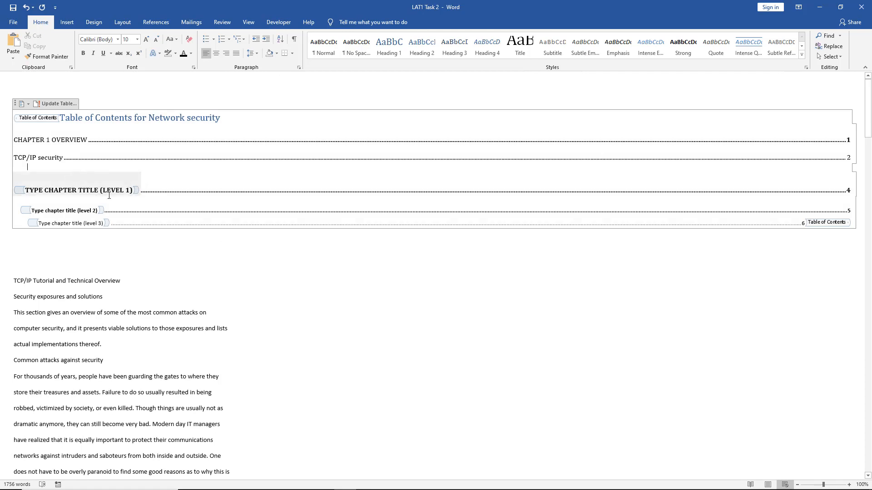
click(131, 190)
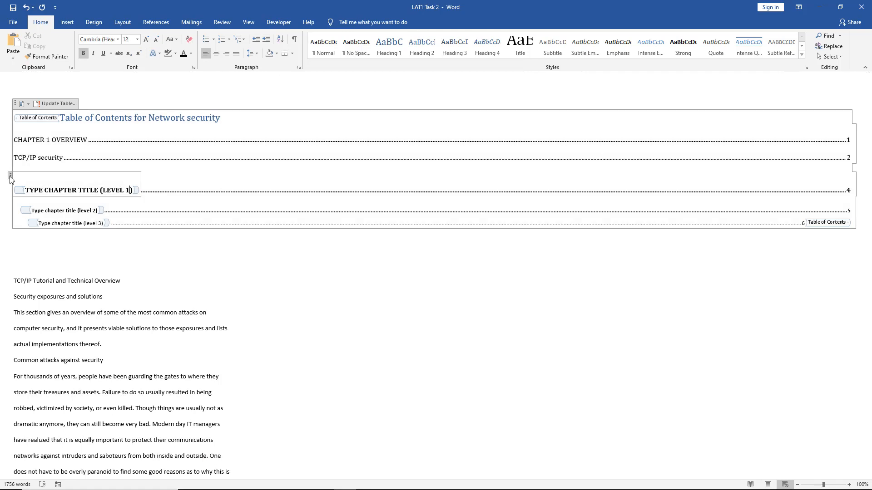
click(10, 177)
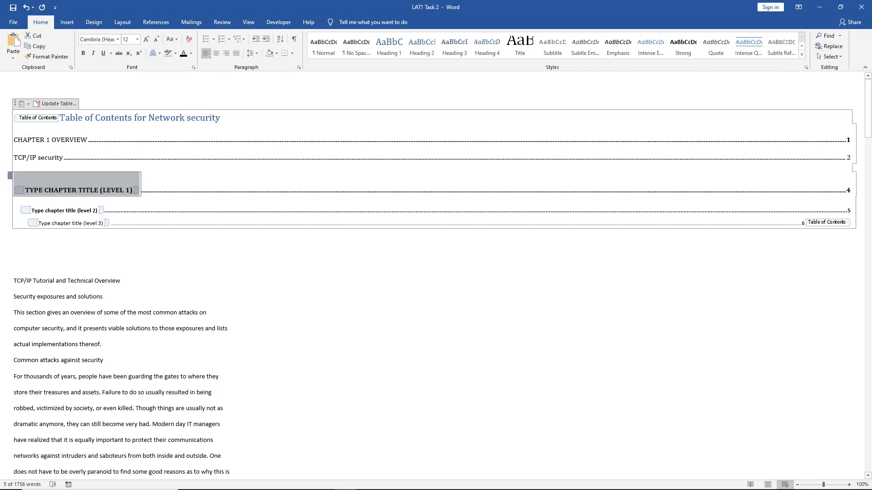
text(CHAPTER 2)
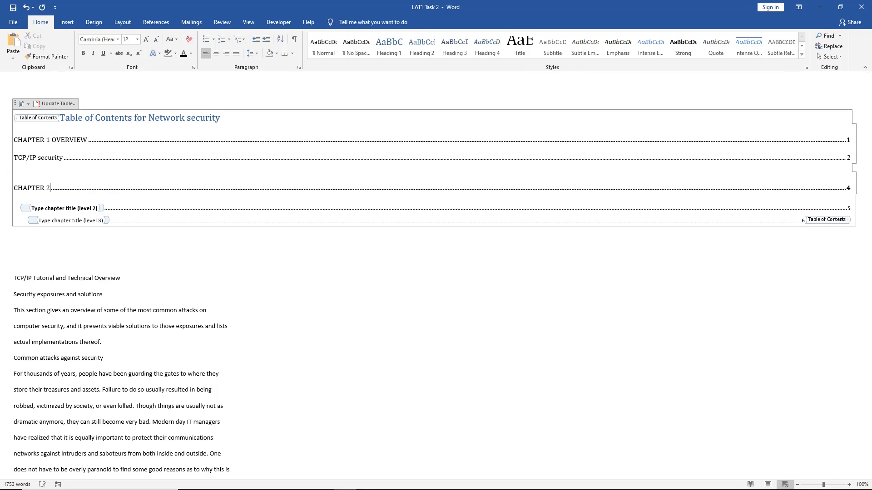
text( TCPIP SECURITY)
- Delete the level 2 content control under CHAPTER 2 and paste the copied "Security Overview" text in its place
click(16, 203)
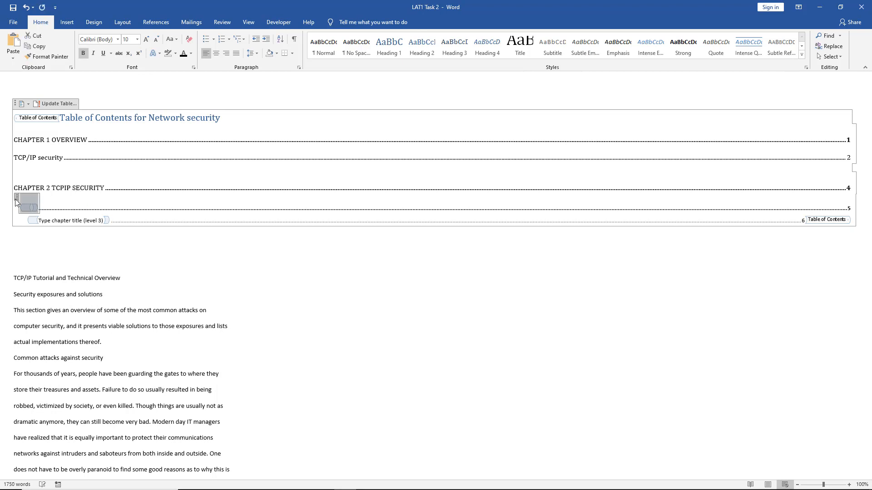
key(Delete)
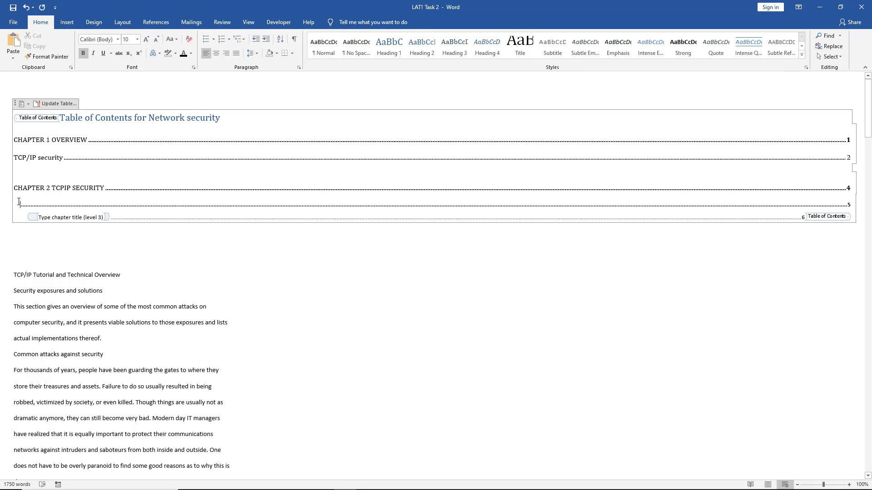
right_click(18, 202)
click(38, 241)
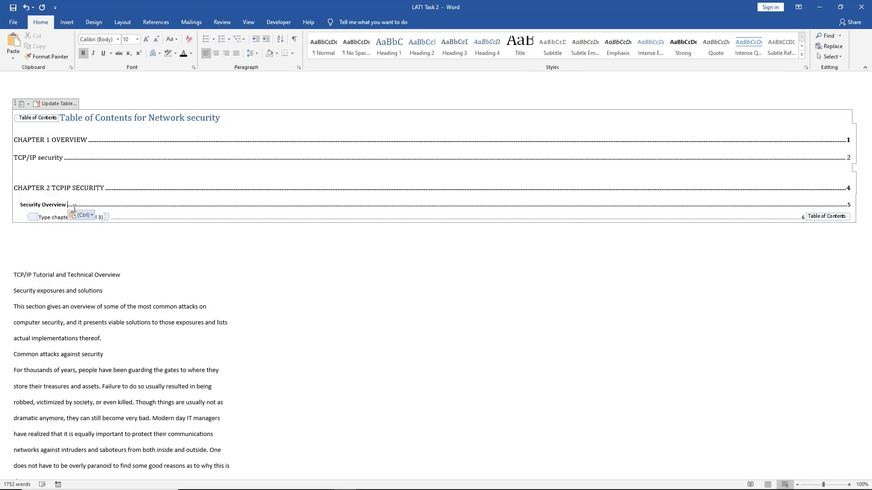
- Remove bold from the "Security Overview" entry, set its font size to 11, and remove its indent
drag(67, 204, 22, 203)
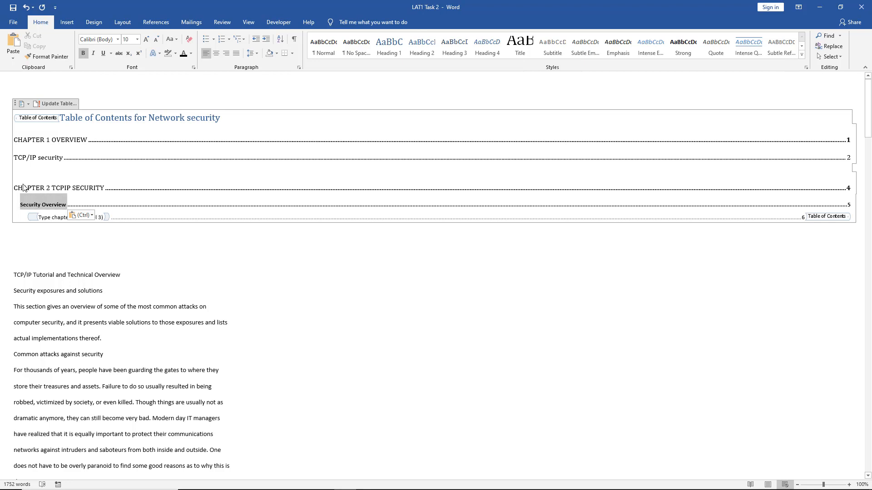
click(83, 54)
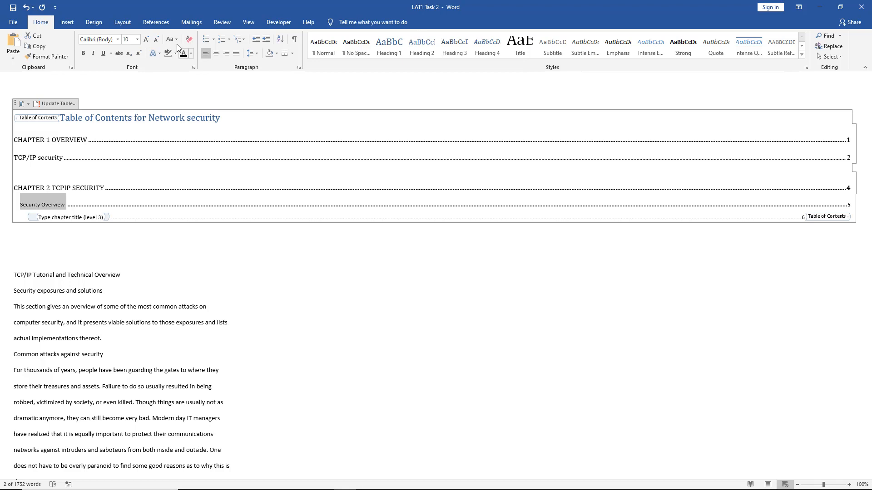
click(146, 39)
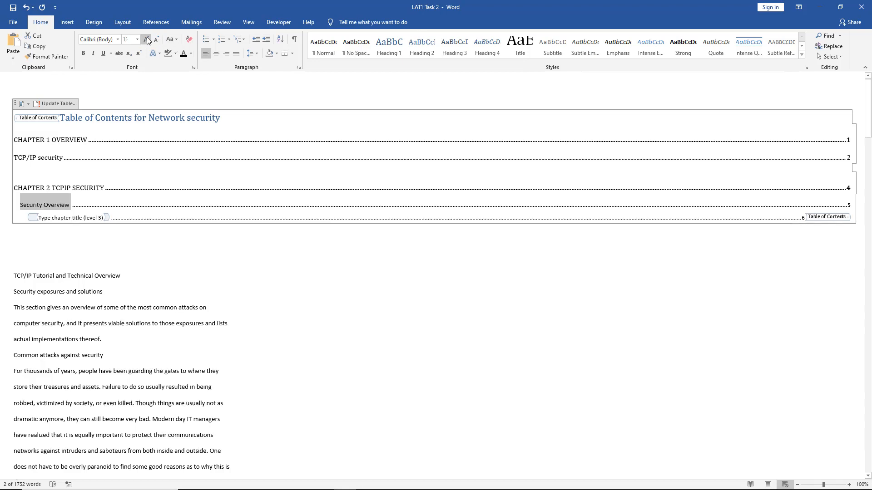
click(85, 226)
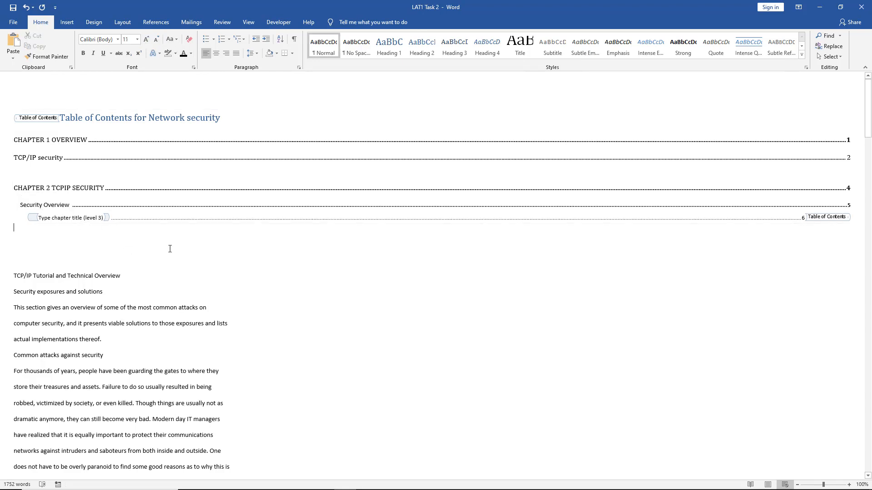
double_click(16, 208)
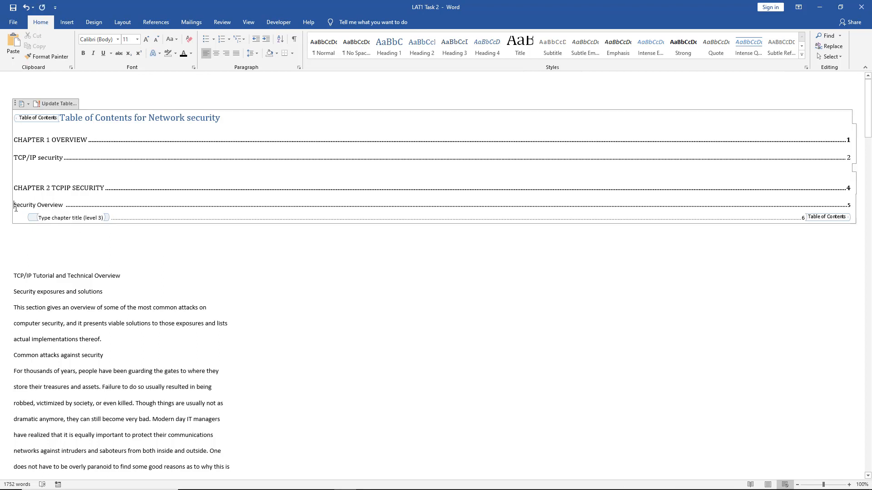
- Delete the level 3 entry below "Security Overview", including its placeholder, dotted leader and page number
click(66, 219)
click(24, 214)
key(Delete)
double_click(25, 214)
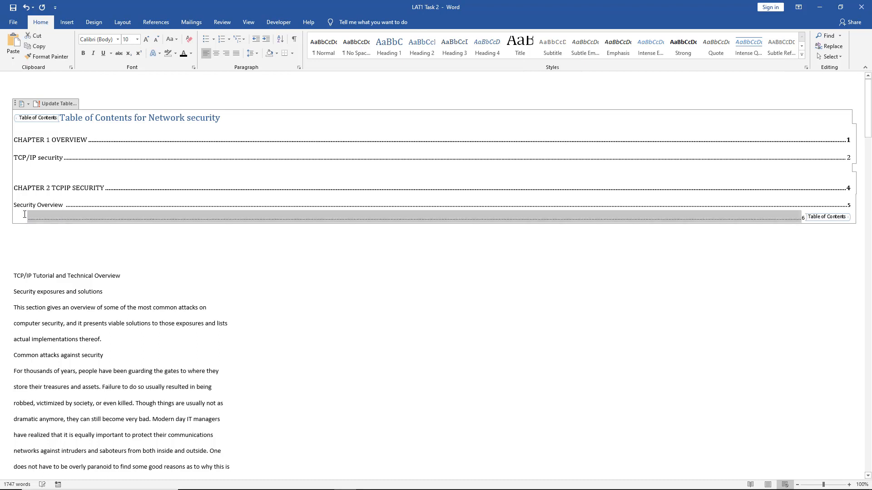
key(Delete)
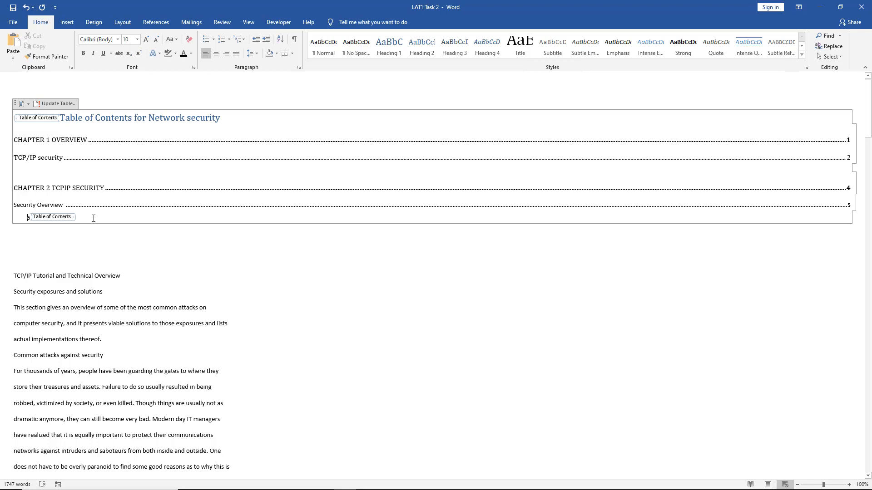
key(Delete)
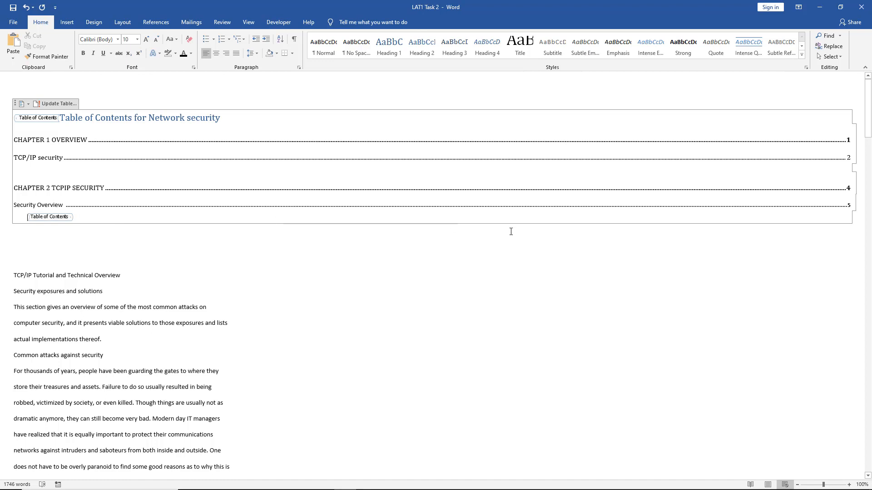
- Copy the CHAPTER 2 title and "Security Overview" entries and paste them on a new line beneath "Security Overview"
drag(15, 186, 802, 199)
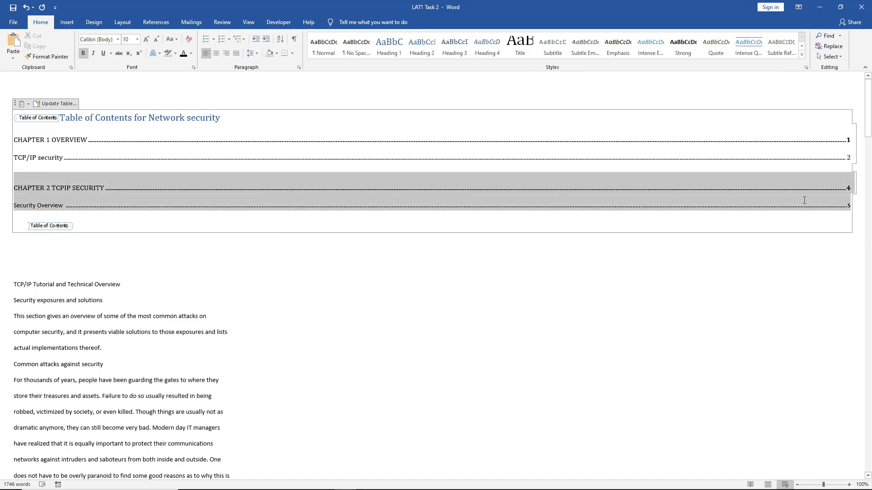
right_click(803, 200)
click(787, 219)
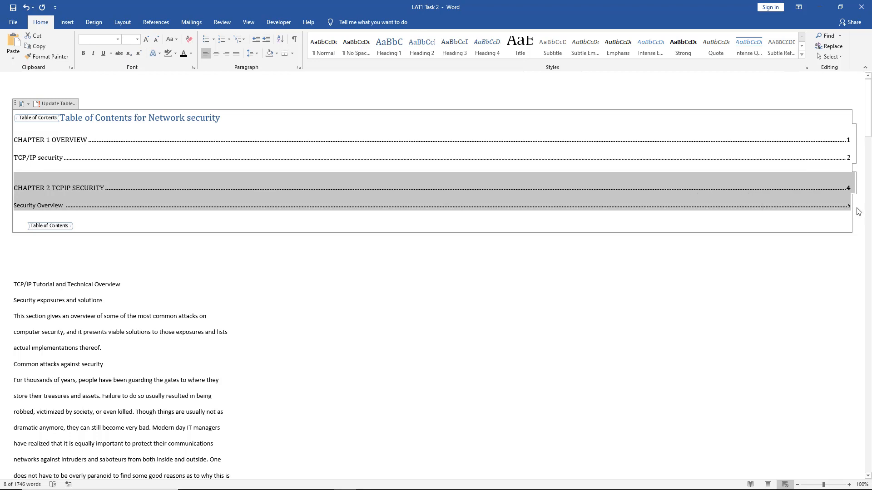
click(852, 208)
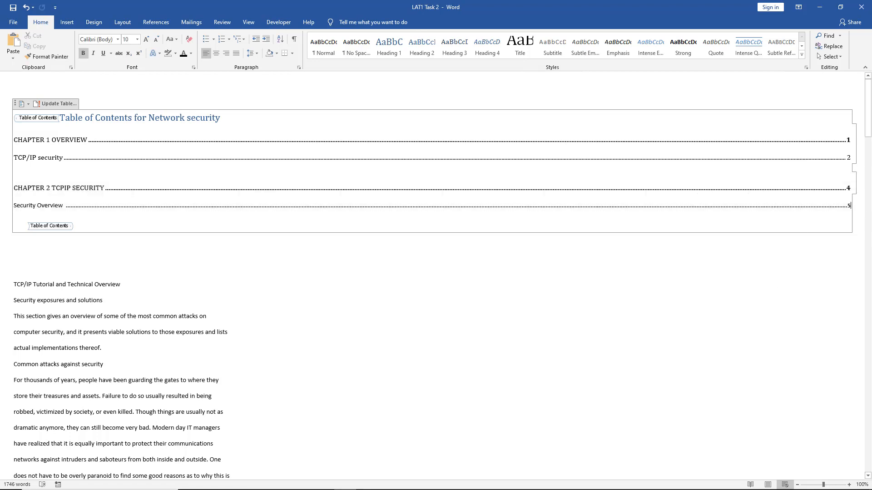
key(Return)
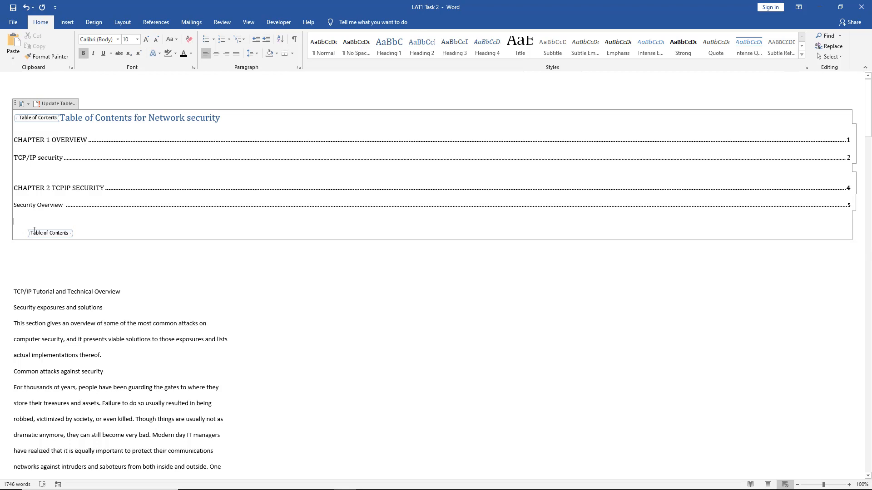
right_click(29, 219)
click(45, 254)
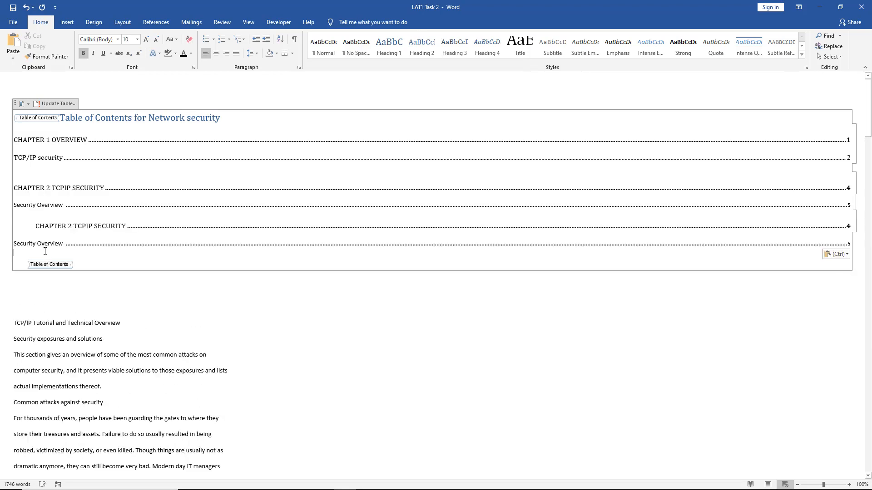
- Remove the indent from the pasted chapter entry and renumber it to read "CHAPTER 3 TCPIP SECURITY"
click(37, 225)
key(BackSpace)
click(46, 226)
key(Delete)
text(3)
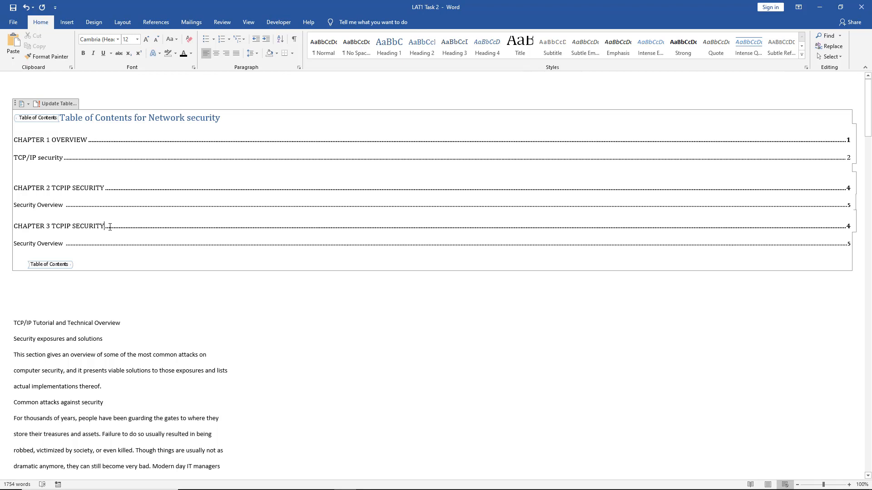
- Try to update the manual table of contents and dismiss the resulting message
click(54, 104)
click(435, 275)
click(310, 287)
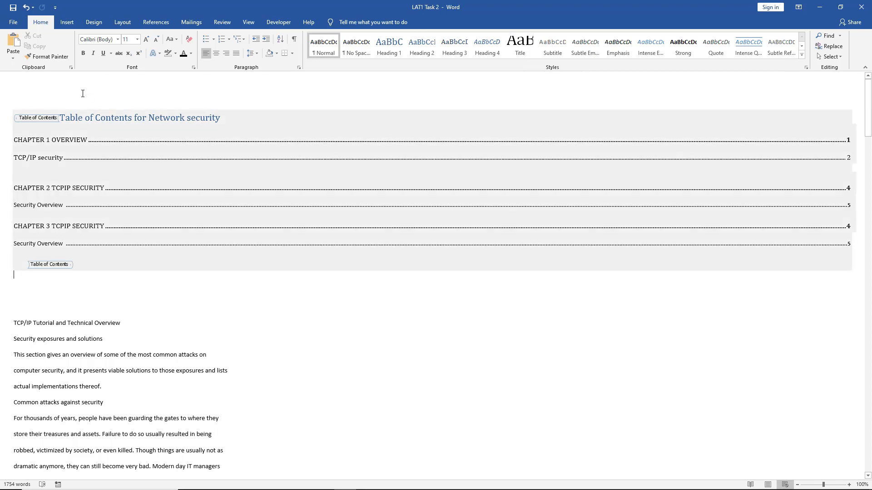
- Review the enabled main tabs in the Customize Ribbon options, including Developer, and cancel the dialog
click(14, 22)
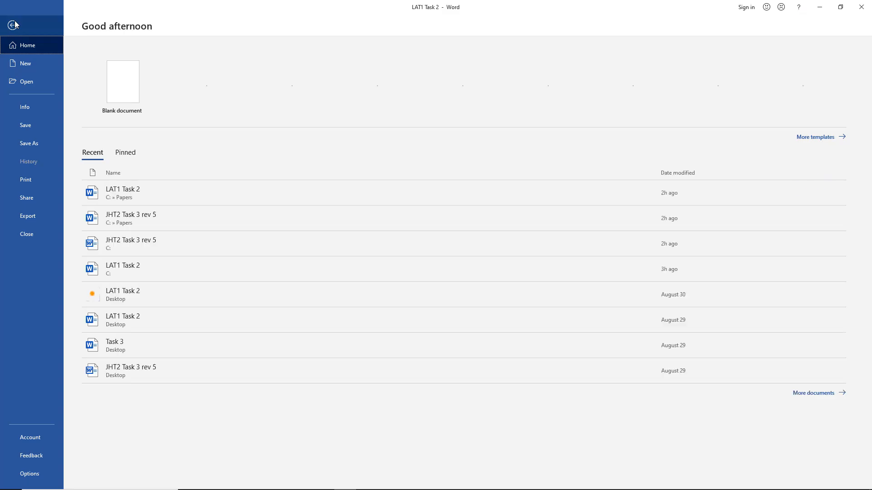
click(29, 474)
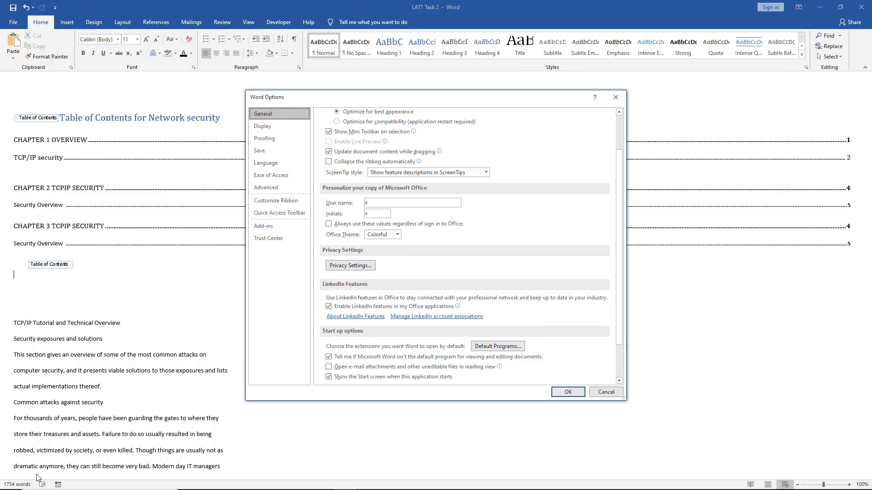
click(269, 202)
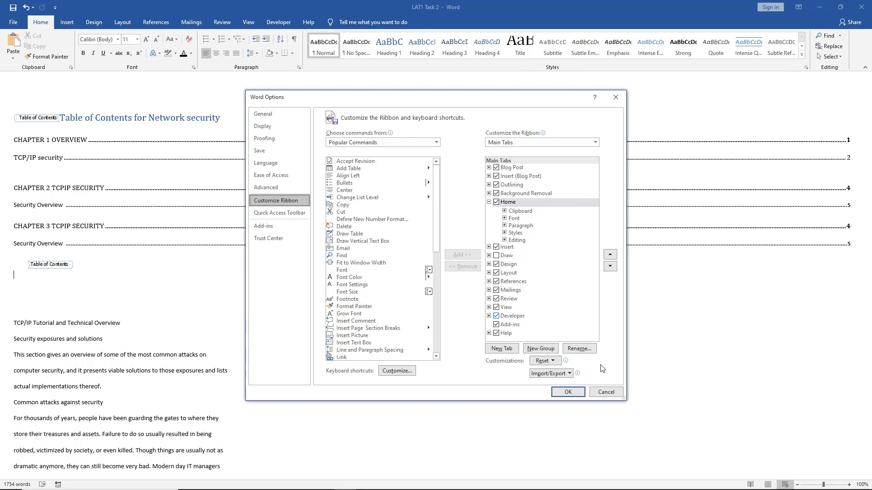
click(606, 394)
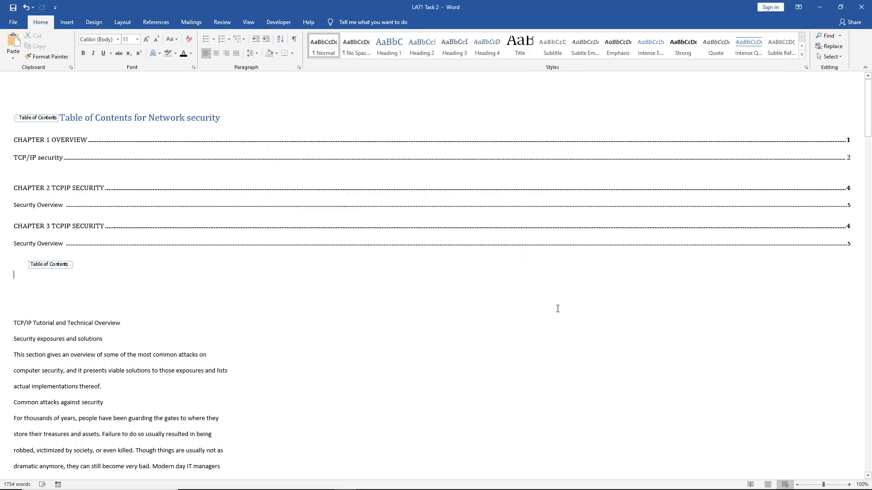